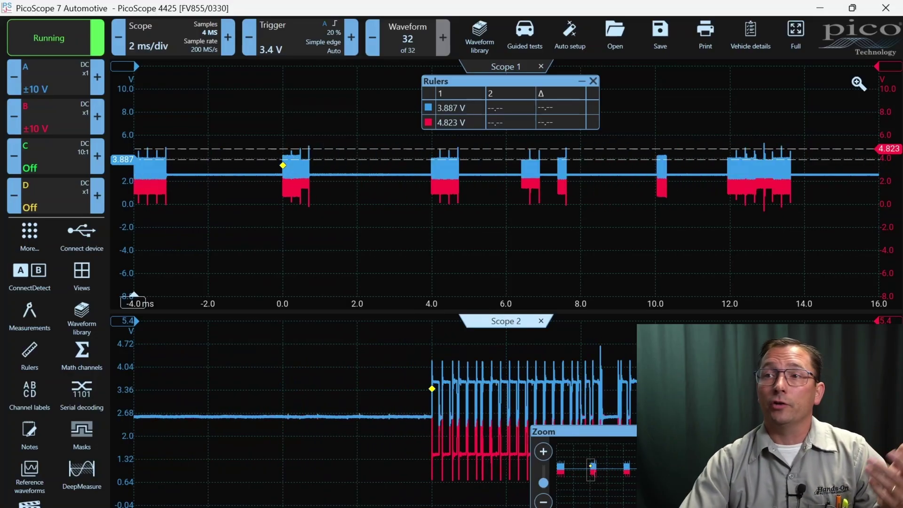
- Switch to the PicoScope 7 Automotive Demo window with its repeating spike capture
{"action": "key", "text": "alt+Tab"}
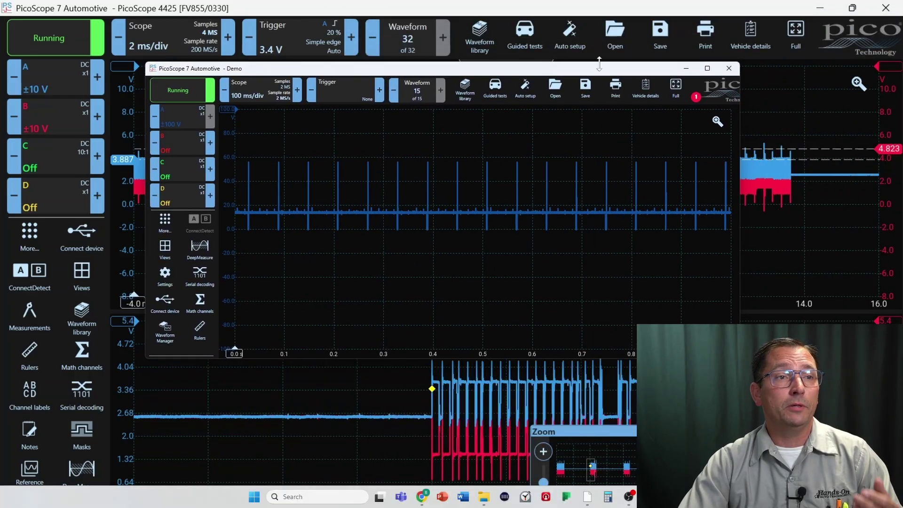
- Maximise the Demo window, stop the capture, and zoom twice into one pulse near 383–386 ms
{"action": "double_click", "coordinate": [596, 69]}
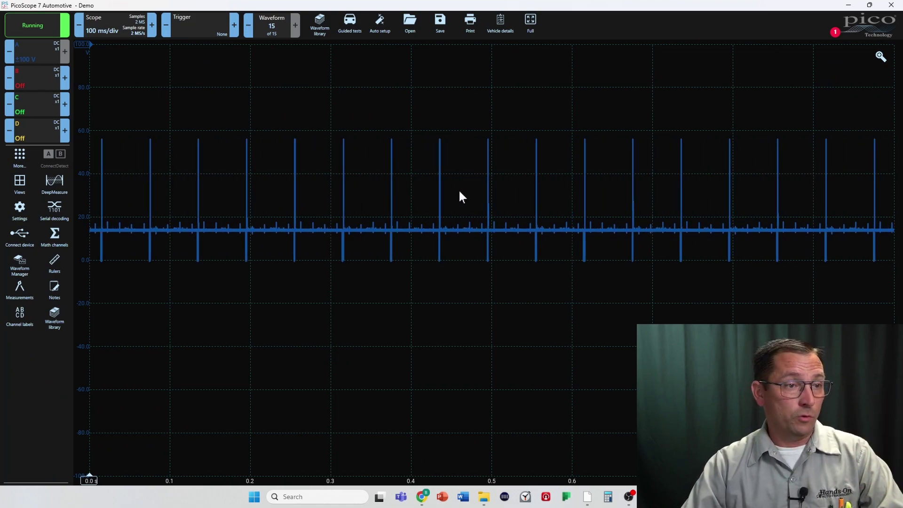
{"action": "left_click", "coordinate": [33, 25]}
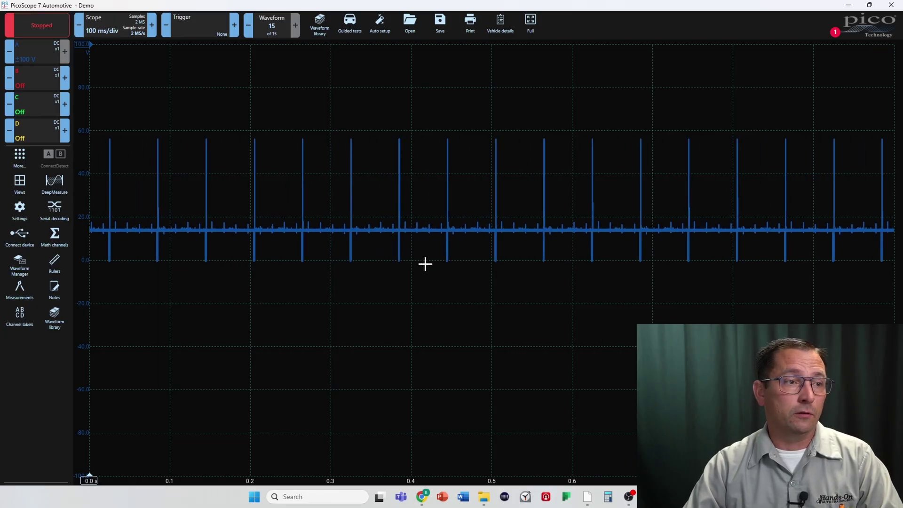
{"action": "left_click_drag", "start_coordinate": [424, 287], "coordinate": [424, 287]}
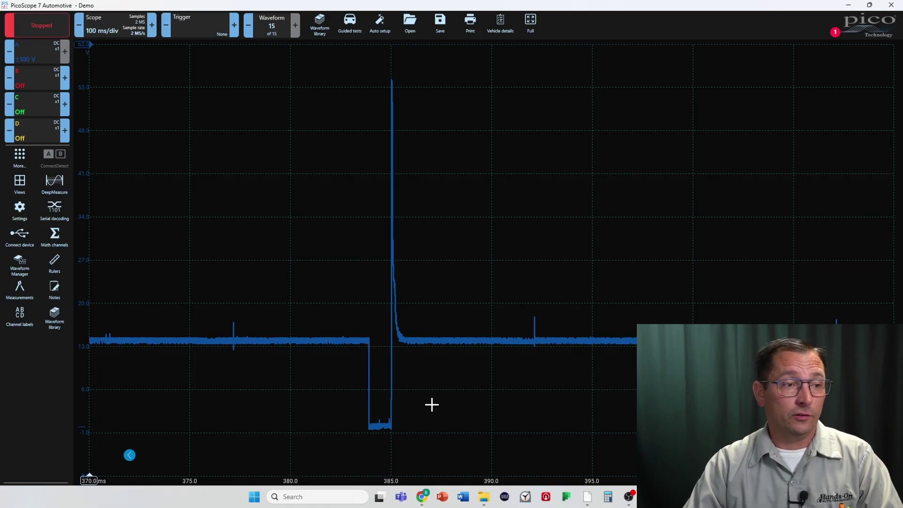
{"action": "left_click_drag", "start_coordinate": [447, 475], "coordinate": [448, 473]}
{"action": "left_click", "coordinate": [488, 277]}
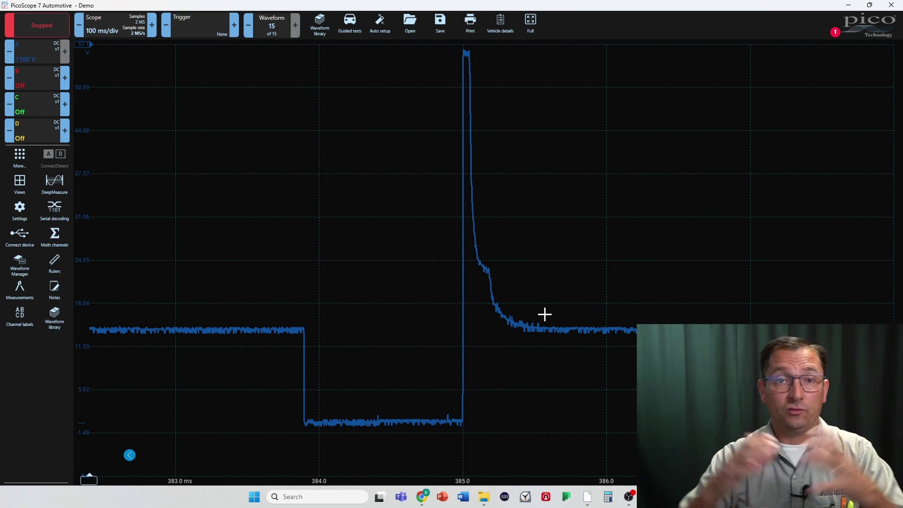
- Resume capture with a Repeat-mode rising-edge trigger at 6 V and 39% pre-trigger, then open More
{"action": "left_click", "coordinate": [66, 32]}
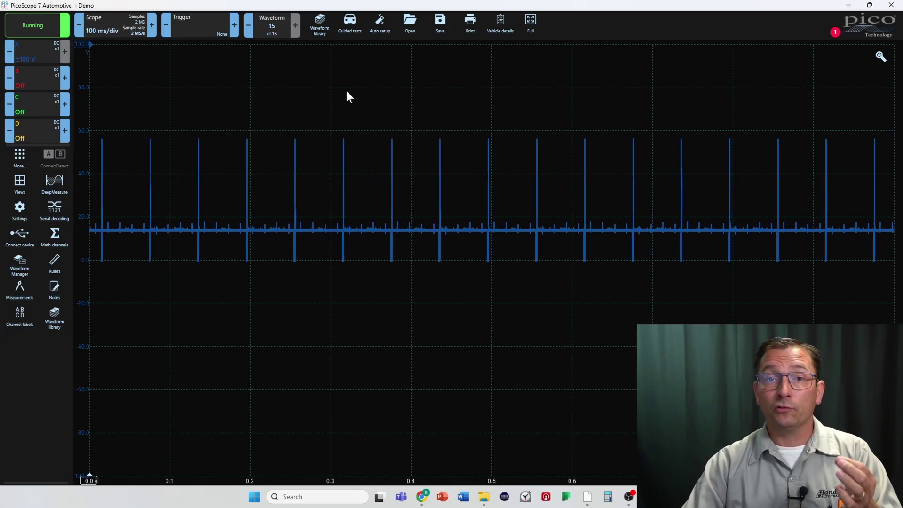
{"action": "left_click", "coordinate": [184, 23]}
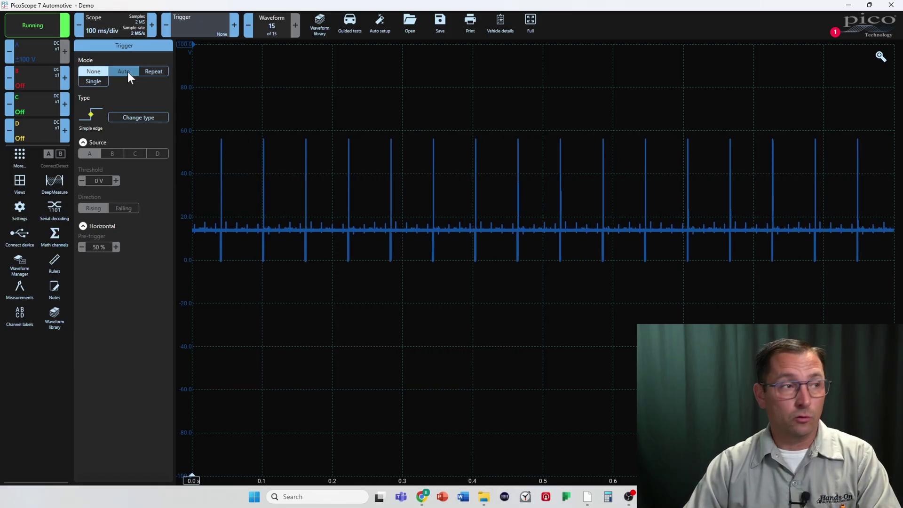
{"action": "left_click", "coordinate": [126, 72]}
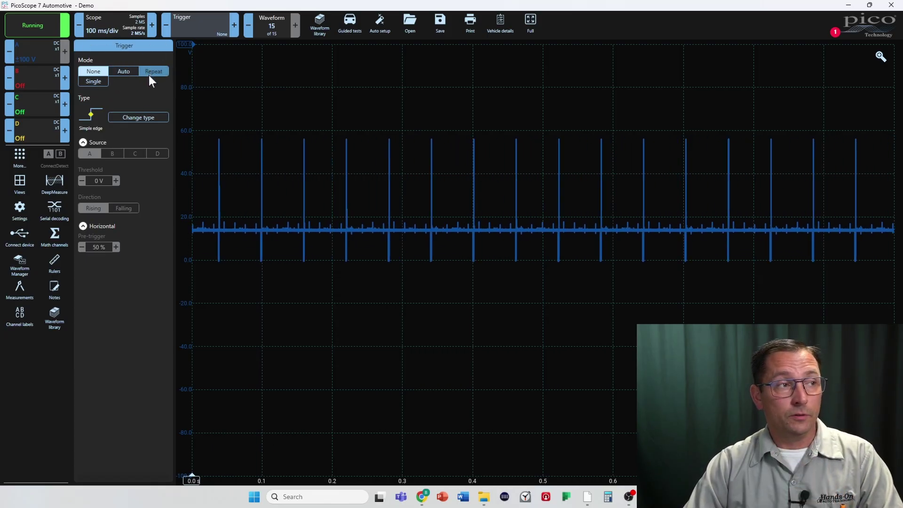
{"action": "left_click", "coordinate": [148, 75]}
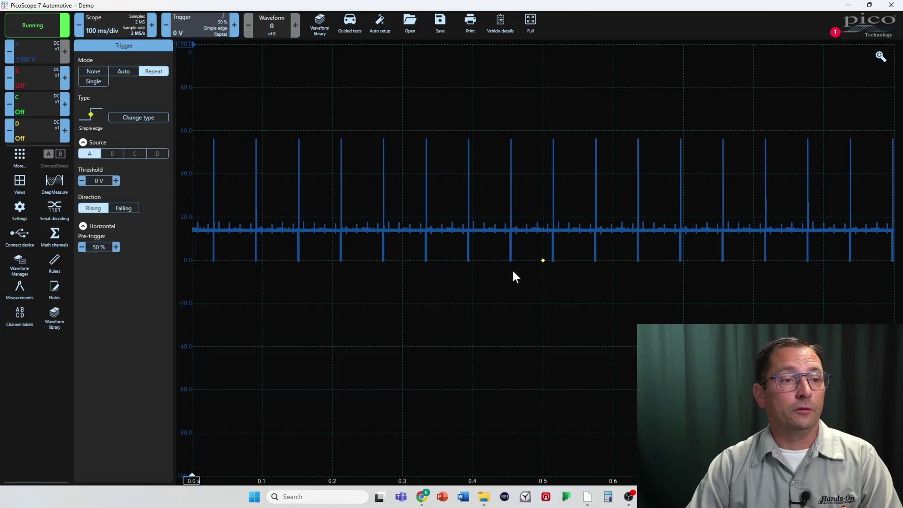
{"action": "left_click_drag", "start_coordinate": [542, 260], "coordinate": [520, 323]}
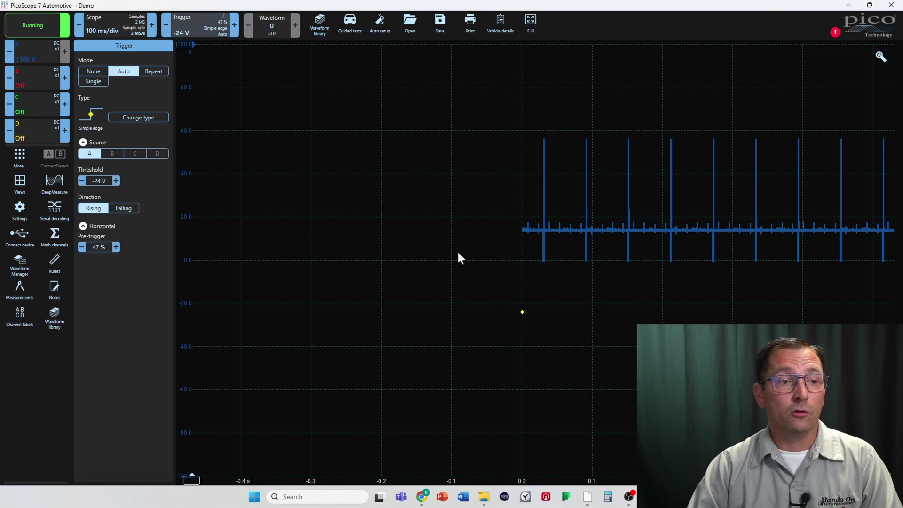
{"action": "mouse_move", "coordinate": [522, 312]}
{"action": "left_mouse_down"}
{"action": "mouse_move", "coordinate": [468, 260]}
{"action": "mouse_move", "coordinate": [466, 247]}
{"action": "left_mouse_up"}
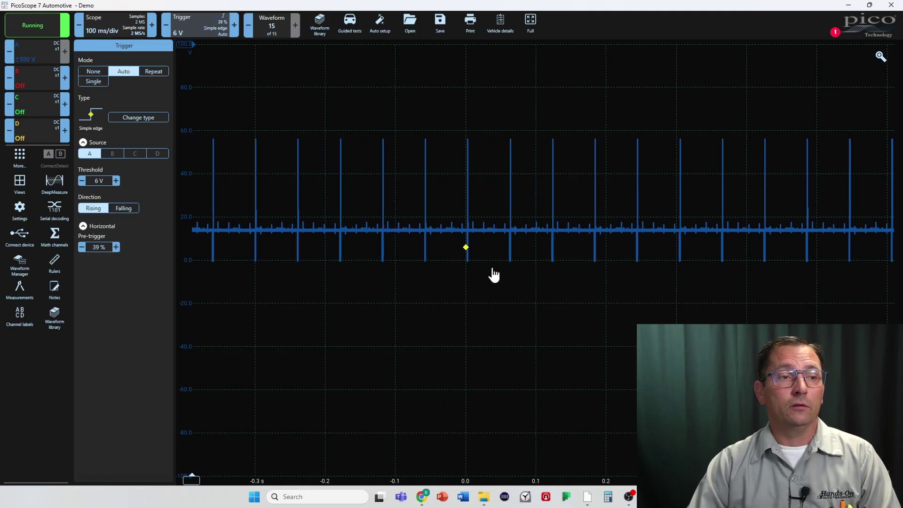
{"action": "left_click", "coordinate": [153, 72]}
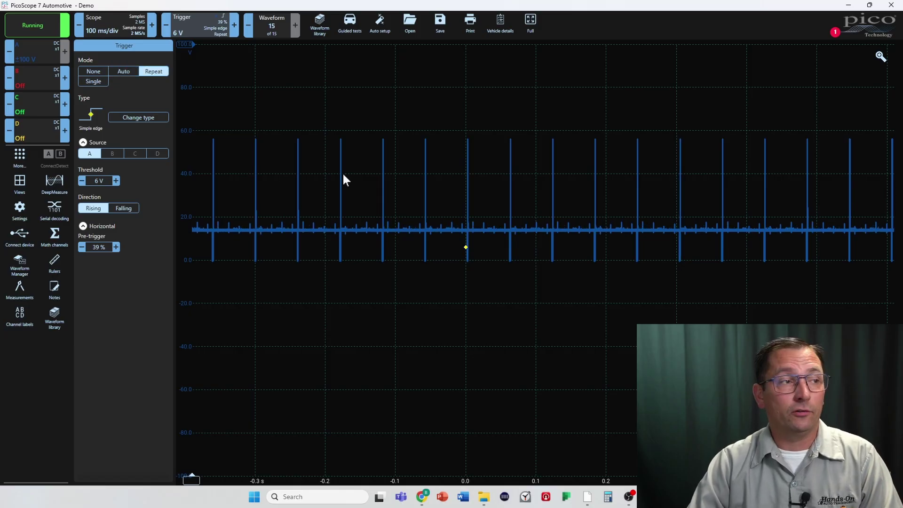
{"action": "left_click", "coordinate": [339, 156]}
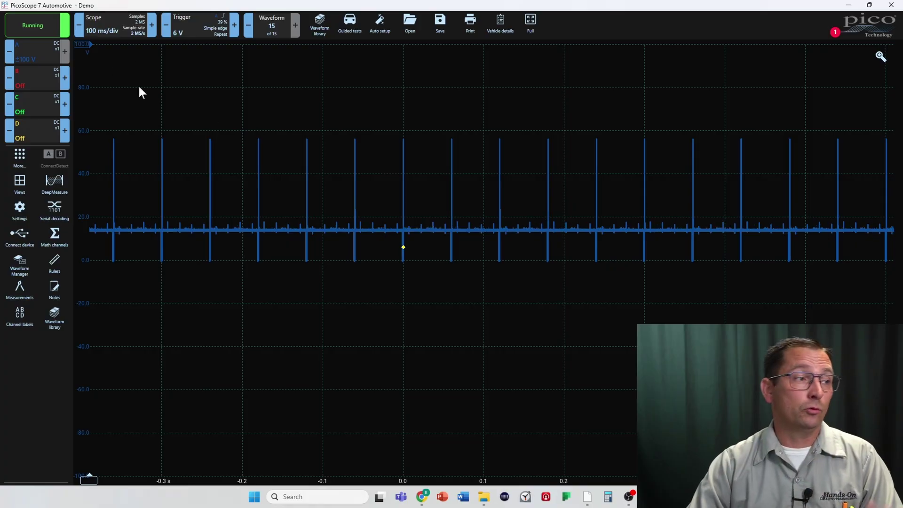
{"action": "left_click", "coordinate": [24, 189]}
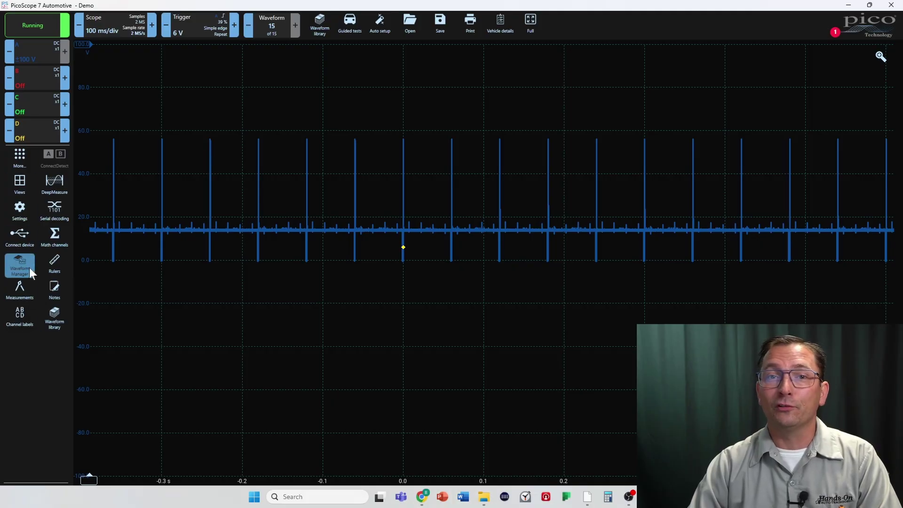
- Star Views as a favourite tool and add a Scope view, creating Scope 2 below Scope 1
{"action": "left_click", "coordinate": [16, 159]}
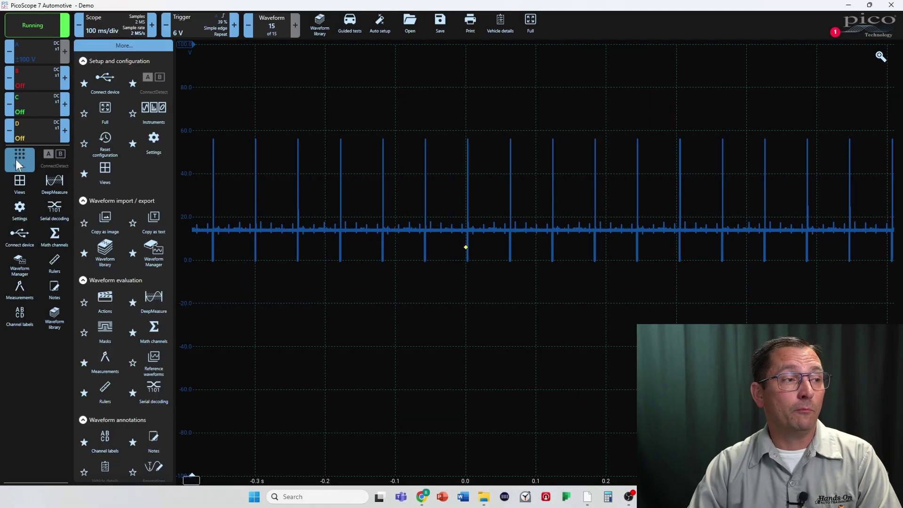
{"action": "left_click", "coordinate": [84, 174]}
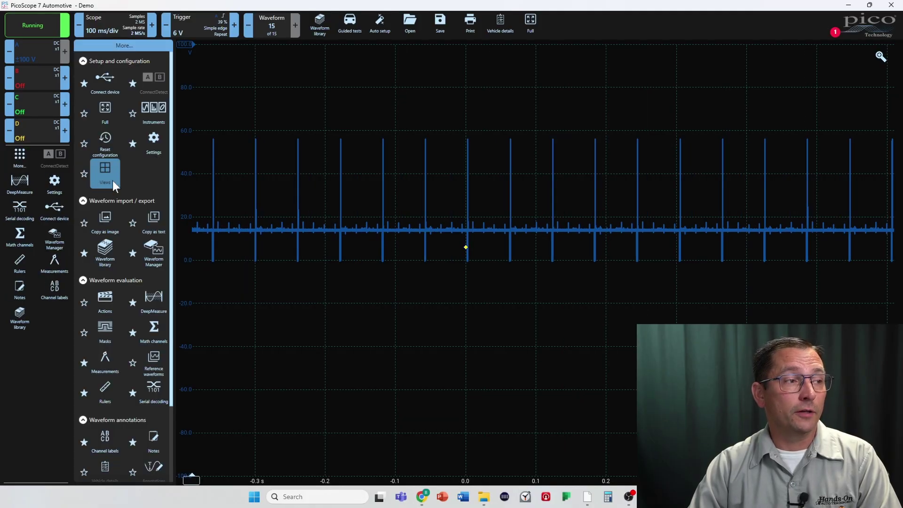
{"action": "left_click", "coordinate": [85, 179]}
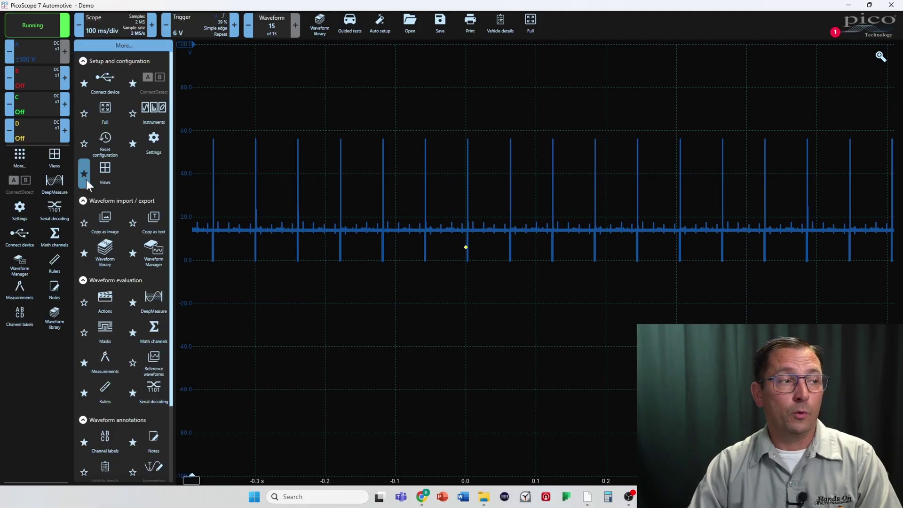
{"action": "left_click", "coordinate": [27, 371]}
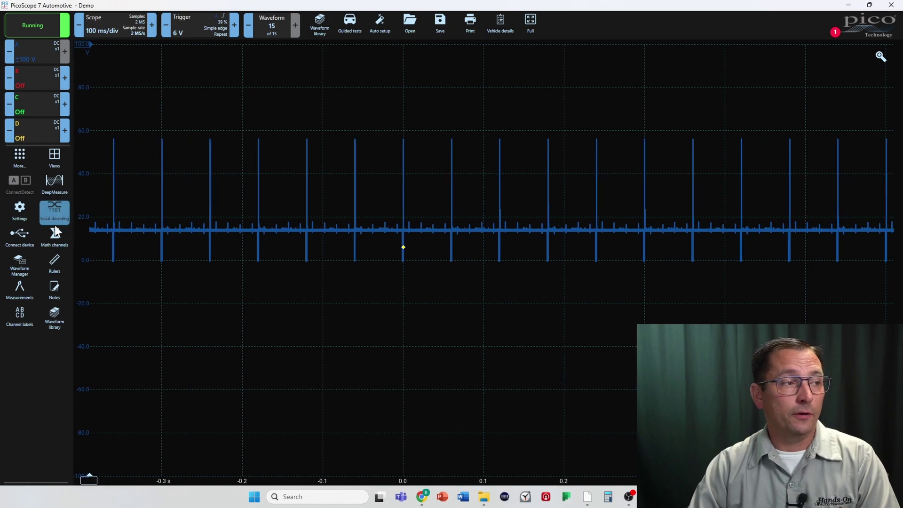
{"action": "left_click", "coordinate": [59, 164]}
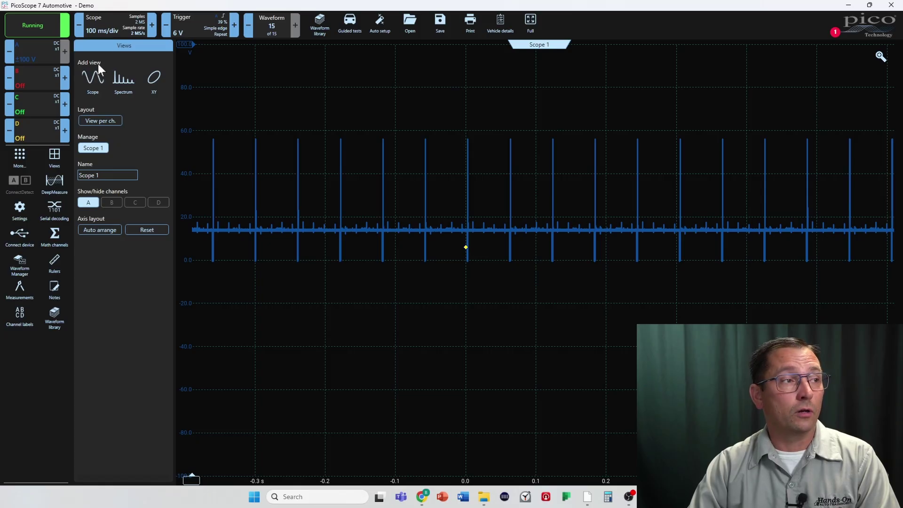
{"action": "left_click", "coordinate": [88, 87]}
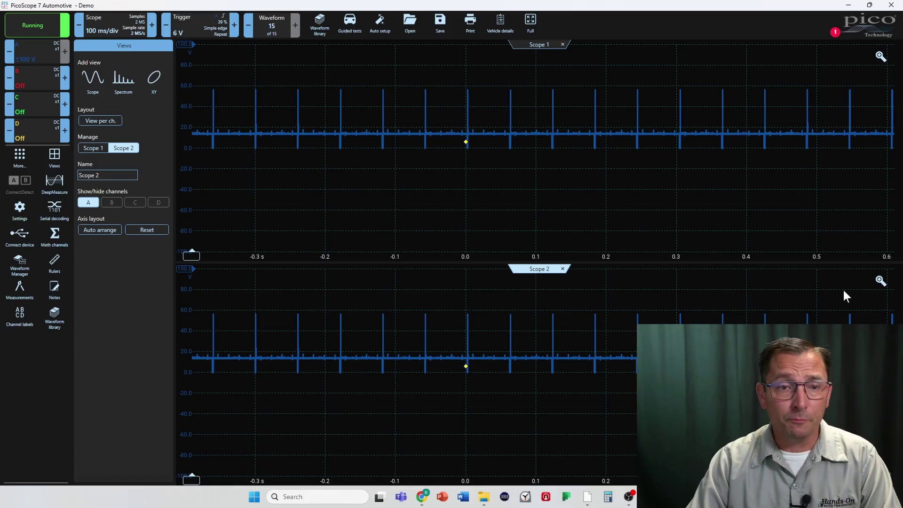
- Zoom the Scope 2 pane onto a single injector pulse and raise the trigger level to 11.1 V
{"action": "left_click", "coordinate": [880, 281]}
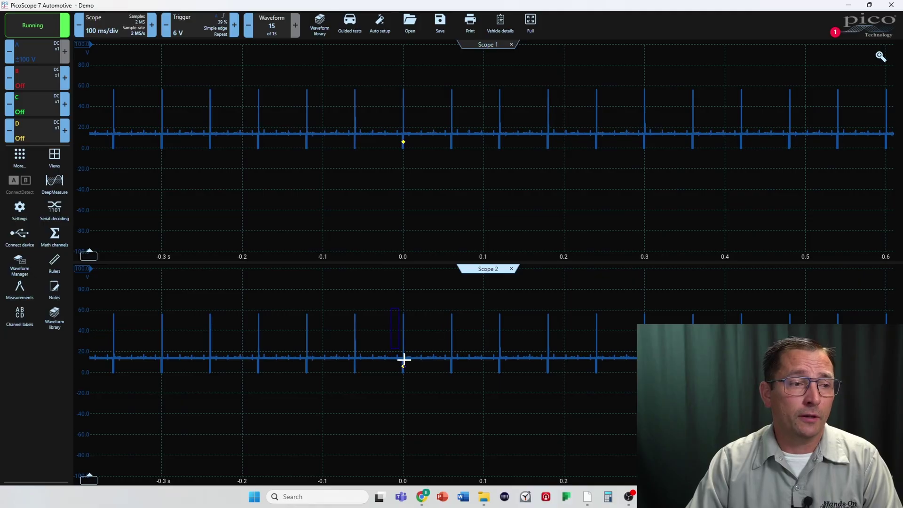
{"action": "left_click_drag", "start_coordinate": [413, 384], "coordinate": [413, 384]}
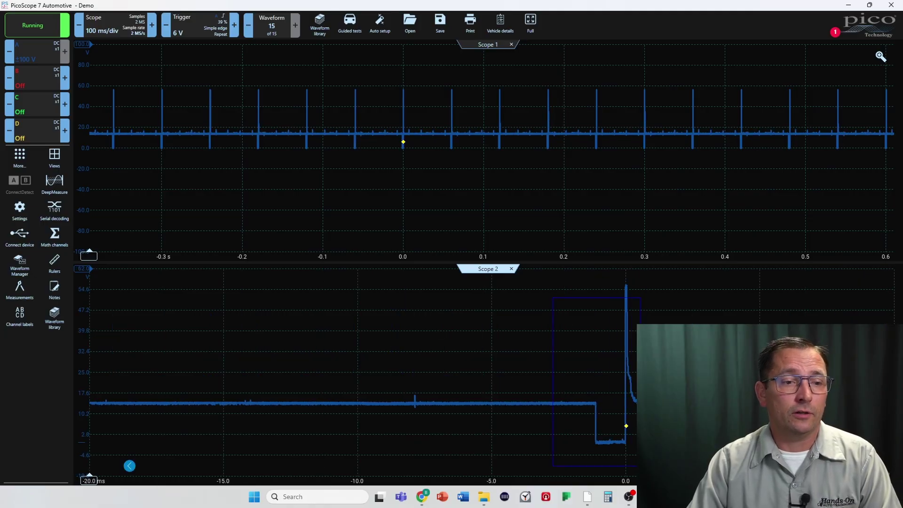
{"action": "scroll", "coordinate": [602, 300], "scroll_direction": "down", "scroll_amount": 3}
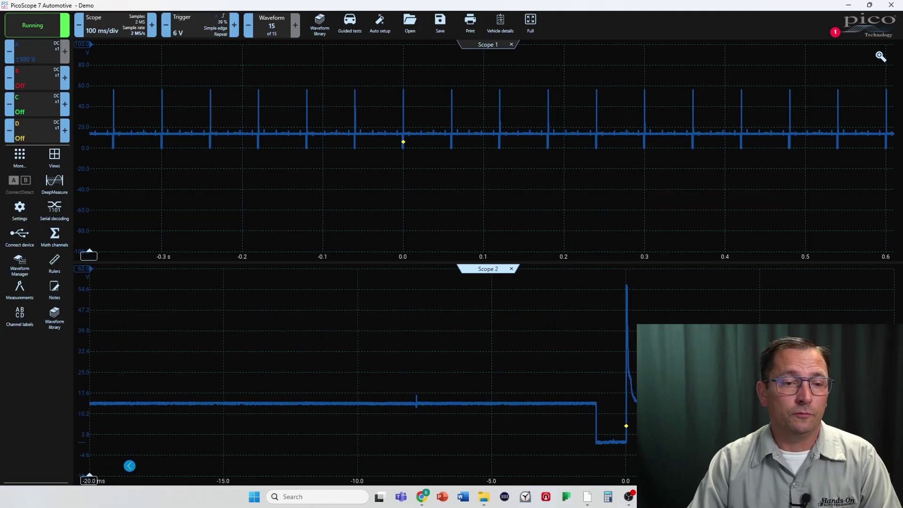
{"action": "left_click_drag", "start_coordinate": [651, 450], "coordinate": [652, 450]}
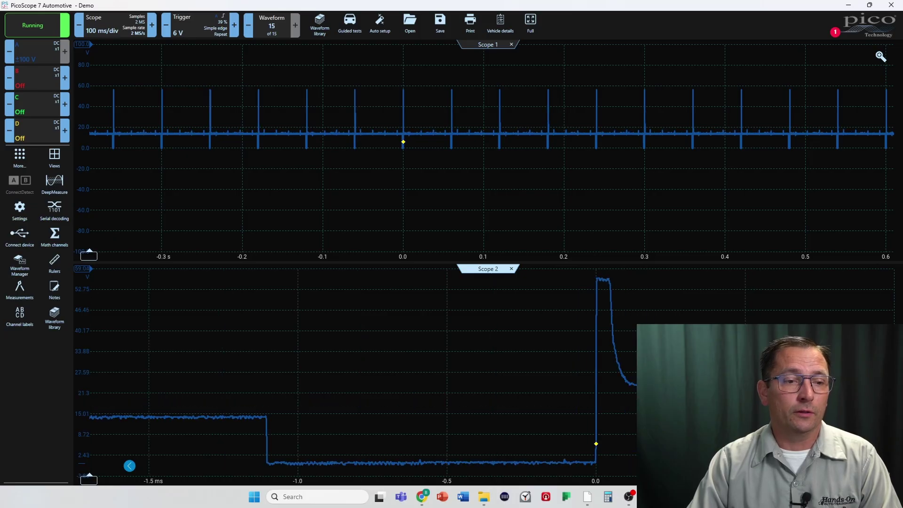
{"action": "left_click_drag", "start_coordinate": [477, 299], "coordinate": [349, 297]}
{"action": "left_click_drag", "start_coordinate": [626, 426], "coordinate": [497, 412]}
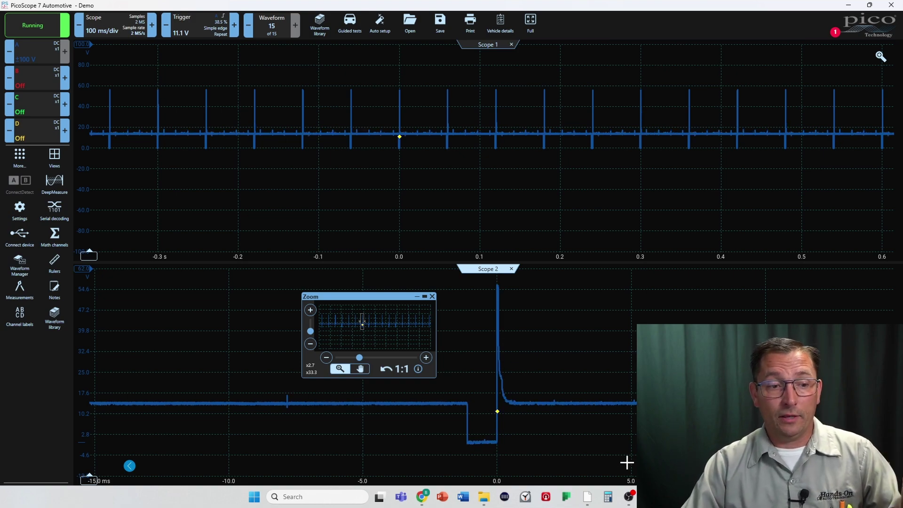
{"action": "mouse_move", "coordinate": [629, 501]}
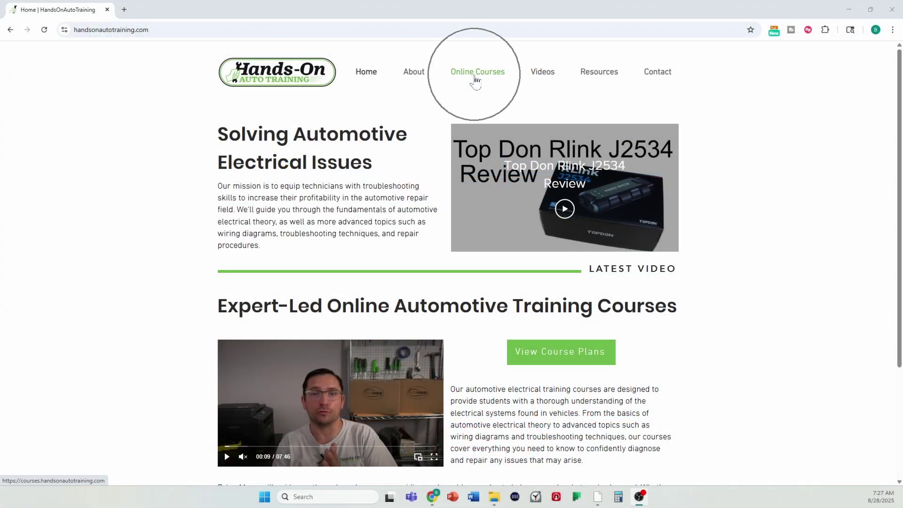
- Open courses.handsonautotraining.com via the Online Courses link in a new browser tab
{"action": "left_click", "coordinate": [475, 78]}
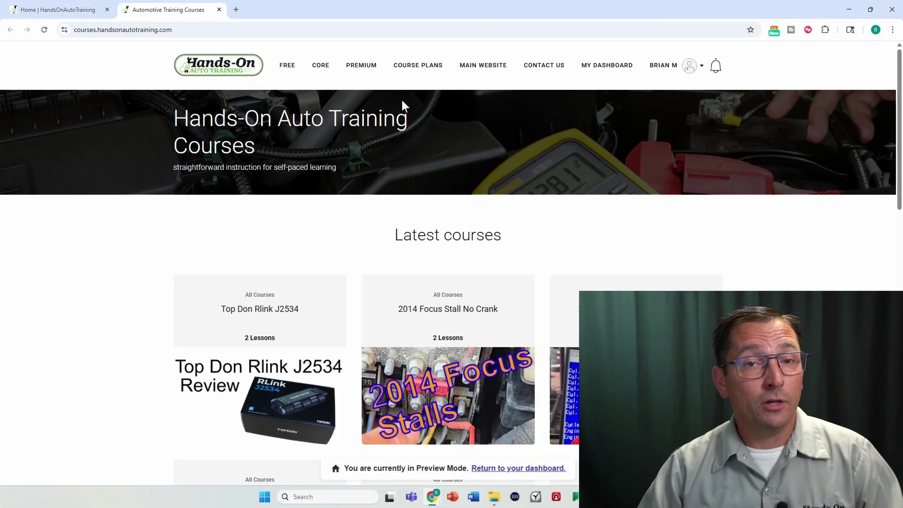
- Show all courses and search them for 'pico'
{"action": "scroll", "coordinate": [400, 98], "scroll_direction": "down", "scroll_amount": 9}
{"action": "left_click", "coordinate": [228, 269]}
{"action": "left_click", "coordinate": [630, 159]}
{"action": "type", "text": "pico"}
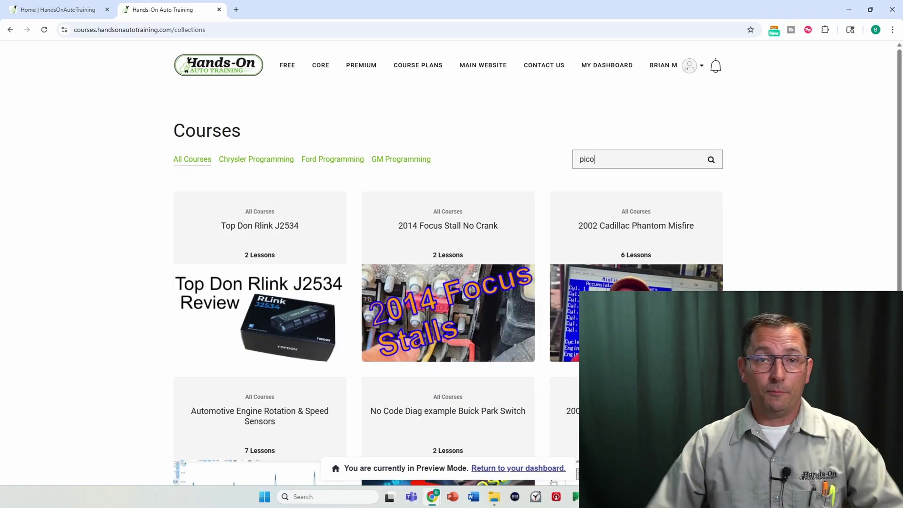
{"action": "key", "text": "Return"}
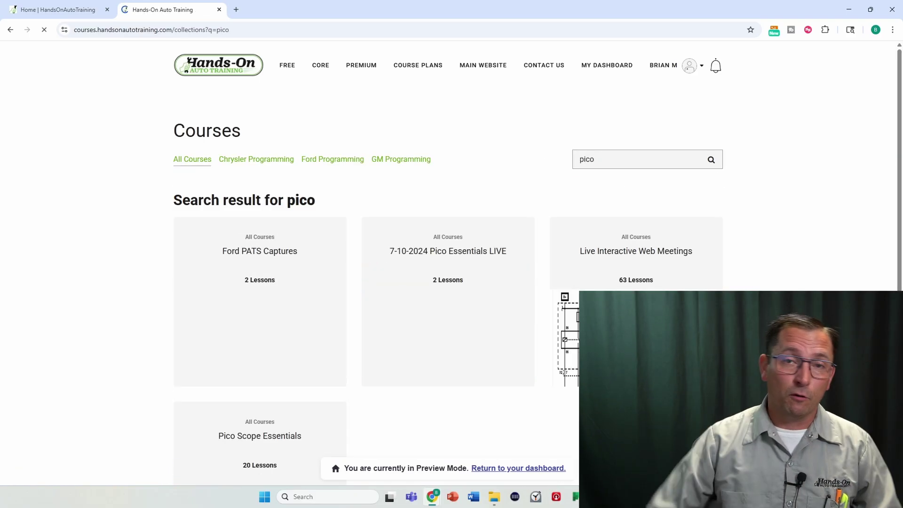
- Open the Pico Scope Essentials course and scroll down to its Course curriculum
{"action": "scroll", "coordinate": [411, 193], "scroll_direction": "down", "scroll_amount": 3}
{"action": "scroll", "coordinate": [411, 194], "scroll_direction": "up", "scroll_amount": 1}
{"action": "scroll", "coordinate": [376, 209], "scroll_direction": "down", "scroll_amount": 2}
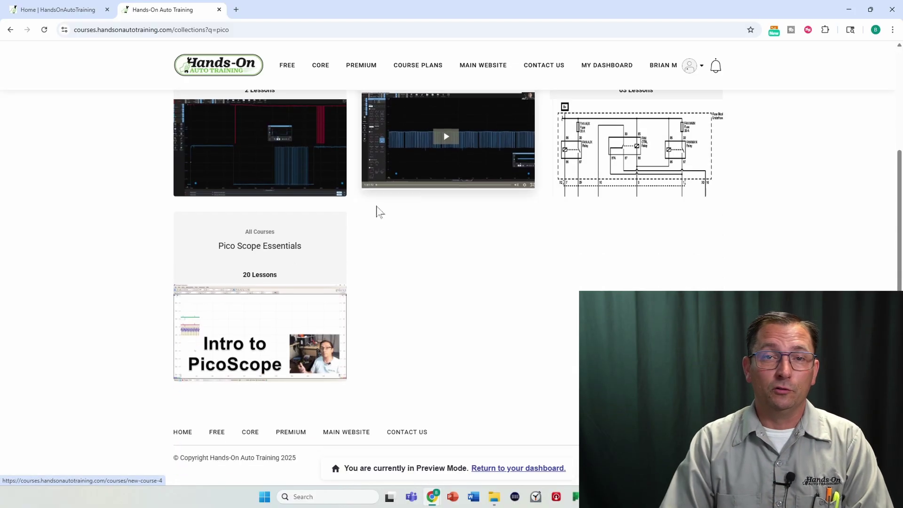
{"action": "left_click", "coordinate": [276, 261]}
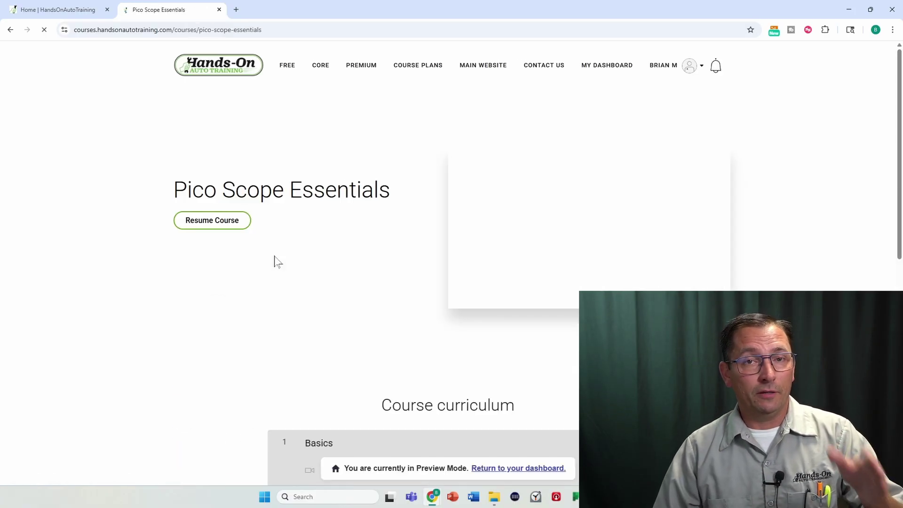
{"action": "scroll", "coordinate": [275, 259], "scroll_direction": "down", "scroll_amount": 6}
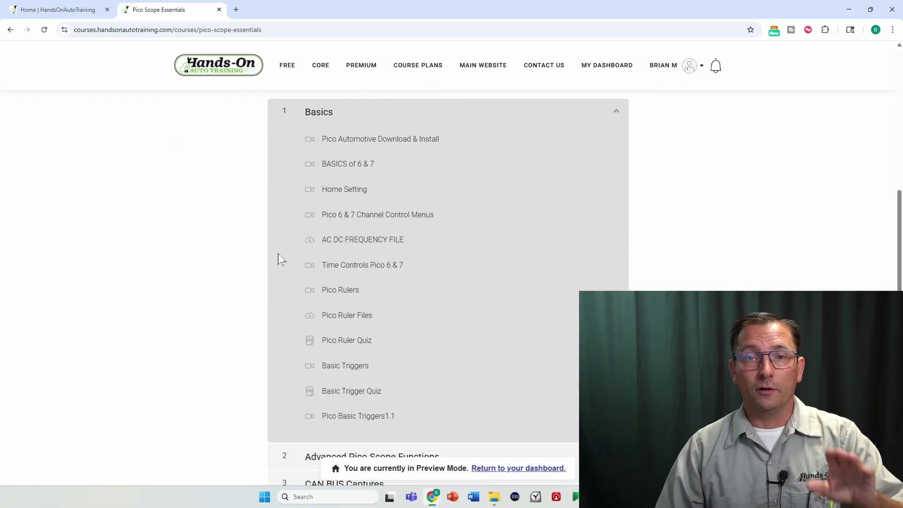
{"action": "scroll", "coordinate": [278, 253], "scroll_direction": "down", "scroll_amount": 3}
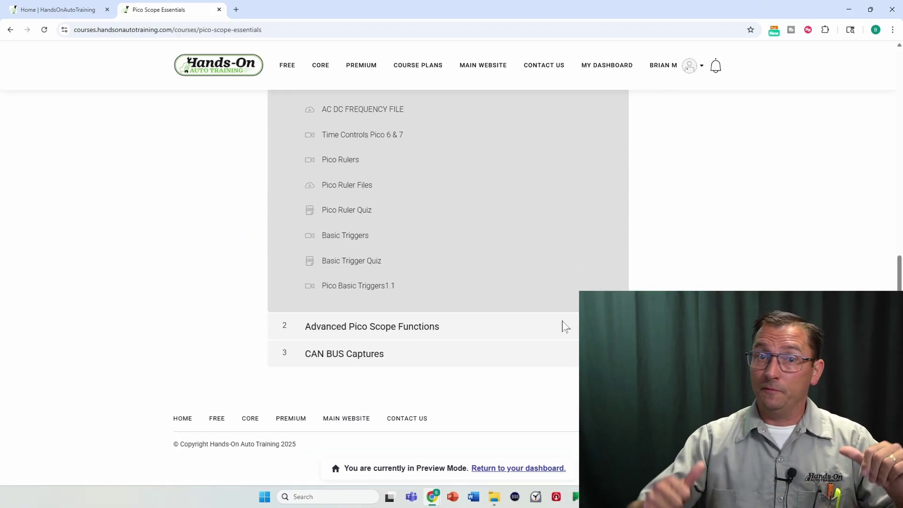